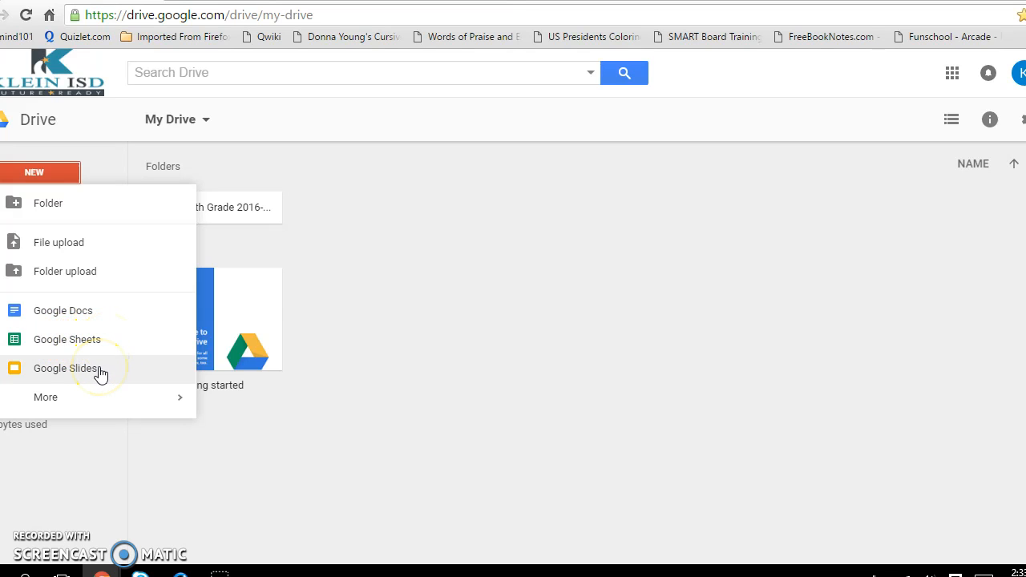
- Open the Social Studies folder inside 6th Grade 2016-2017 and show the NEW file options
mouse_move(105, 402)
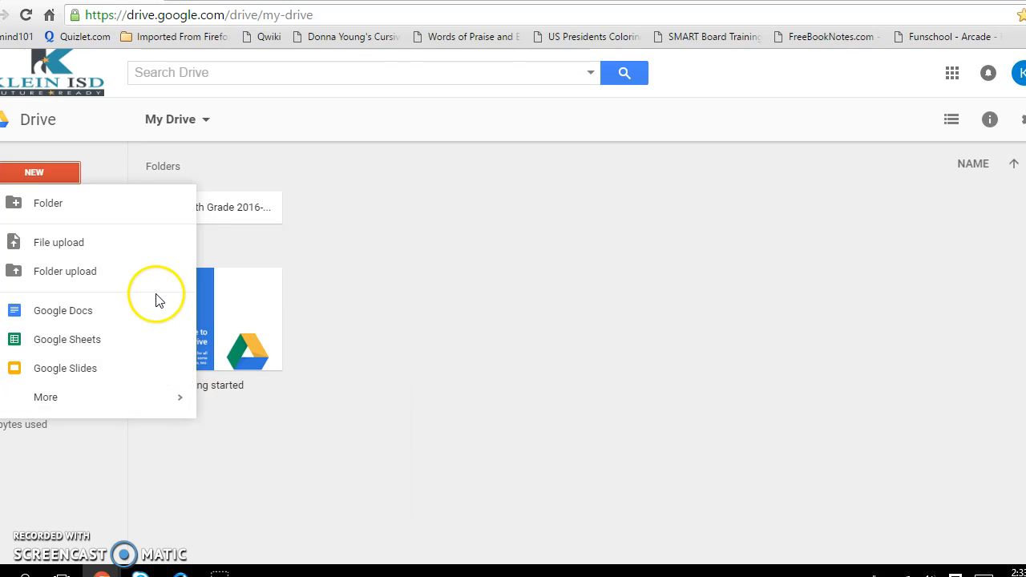
click(240, 240)
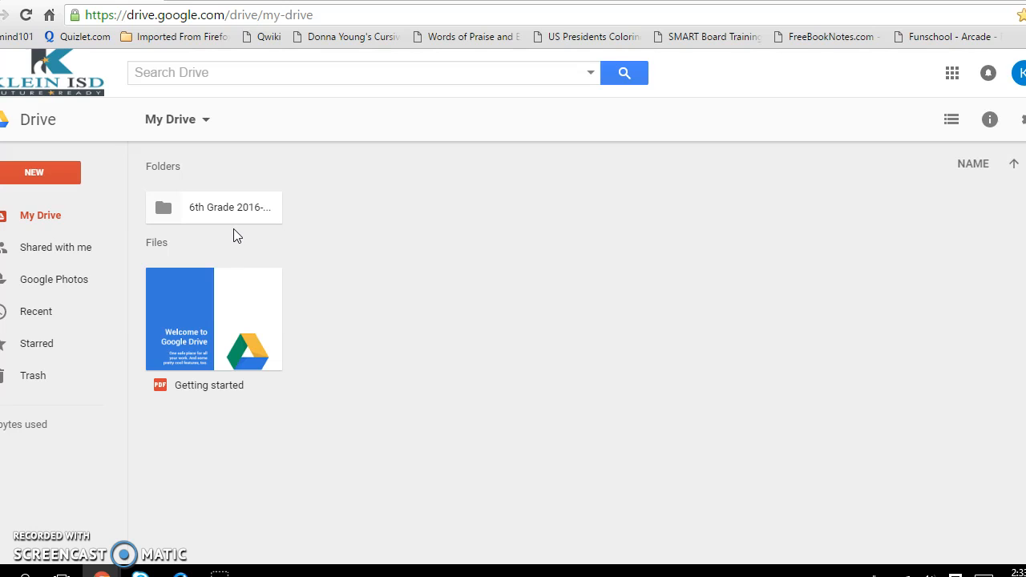
click(228, 212)
double_click(227, 210)
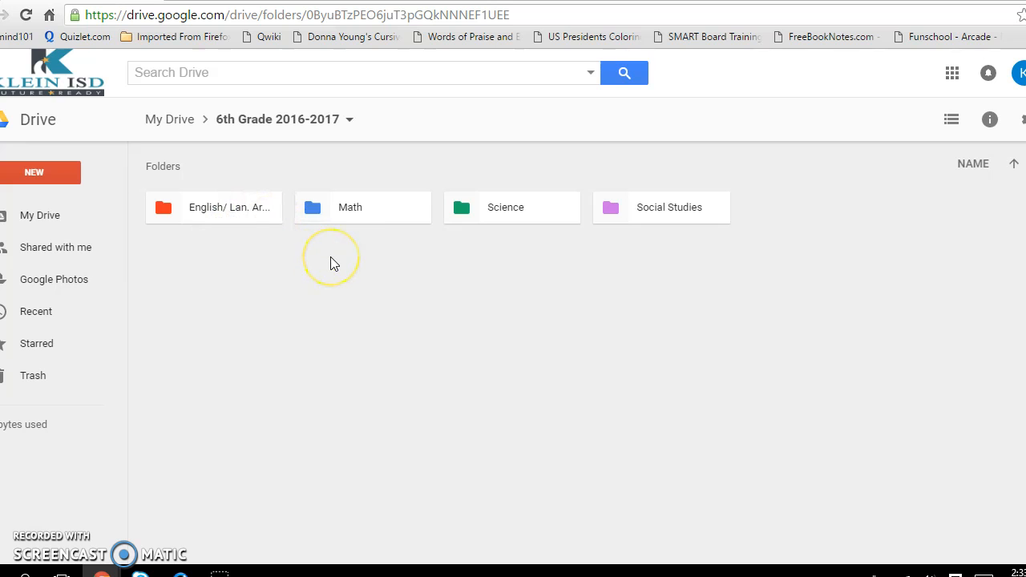
click(651, 209)
double_click(651, 208)
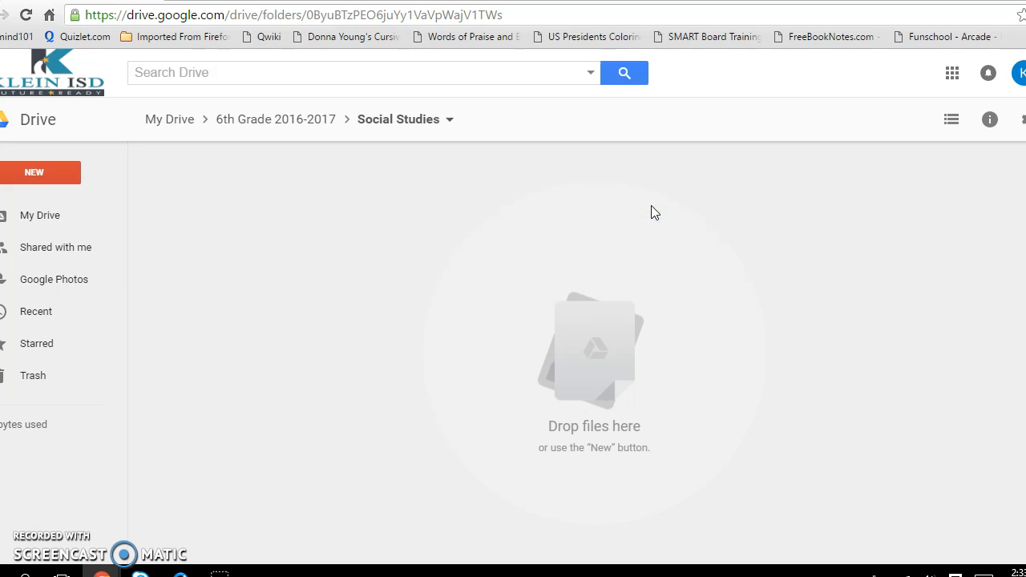
click(597, 249)
click(60, 175)
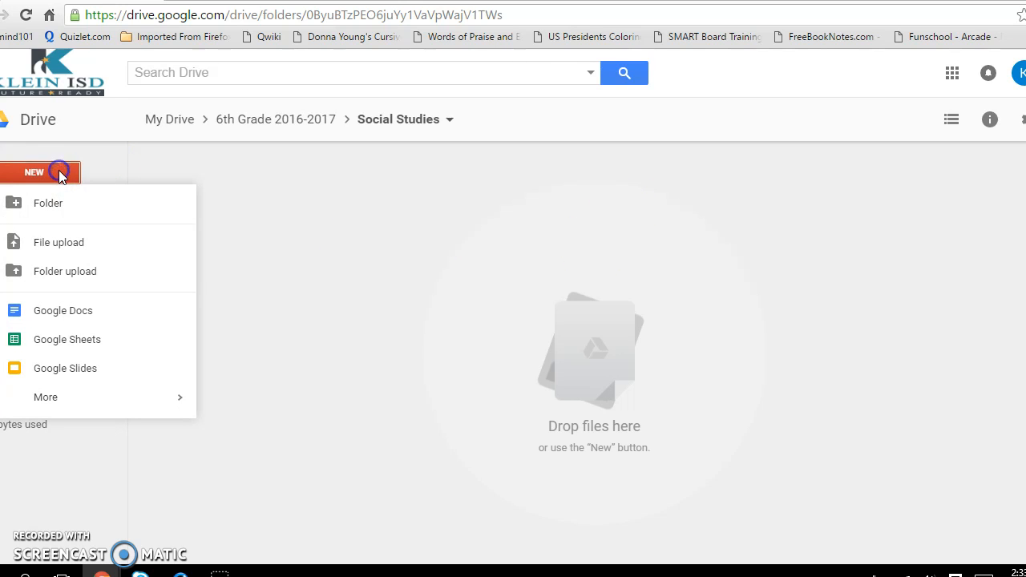
- Create a blank Google Docs document and dismiss the Insert charts tip
click(53, 312)
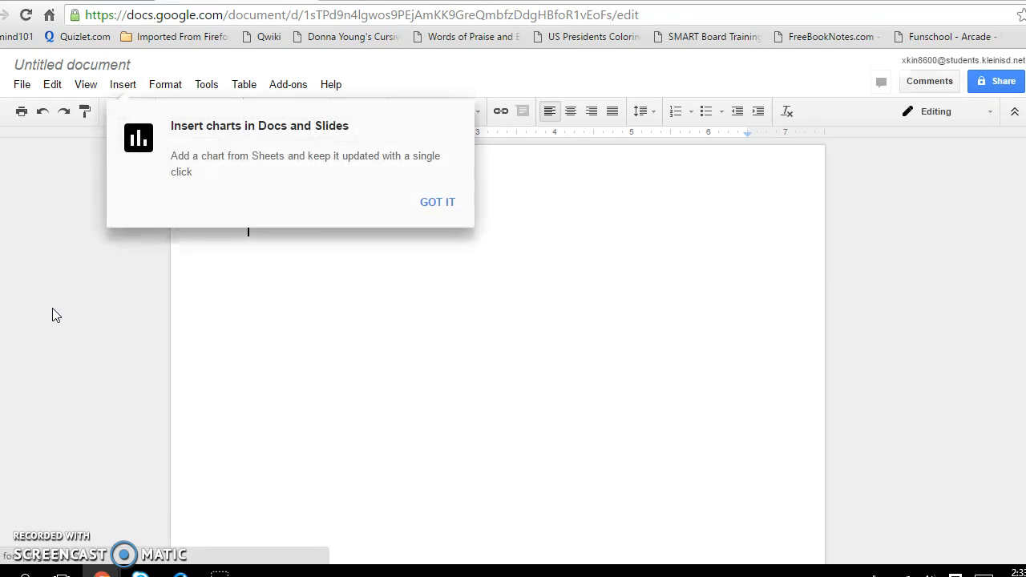
click(433, 202)
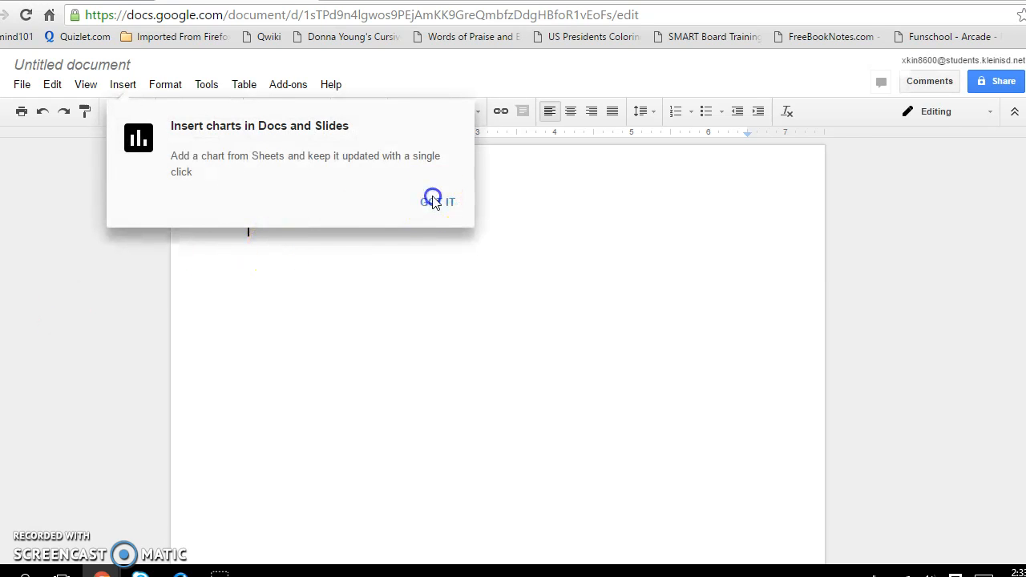
click(433, 203)
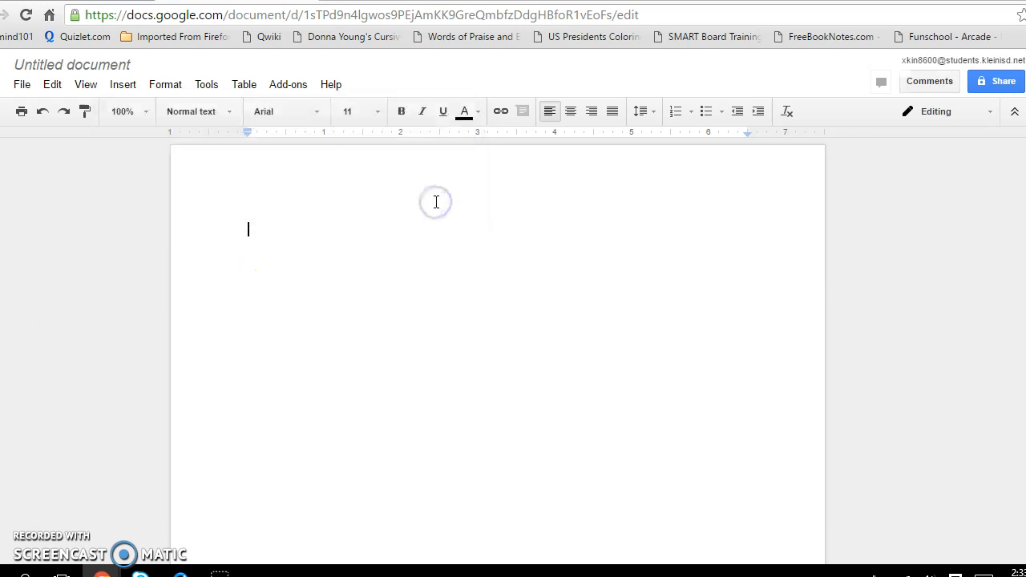
- Rename 'Untitled document' to 'FirstLPractice'
click(92, 65)
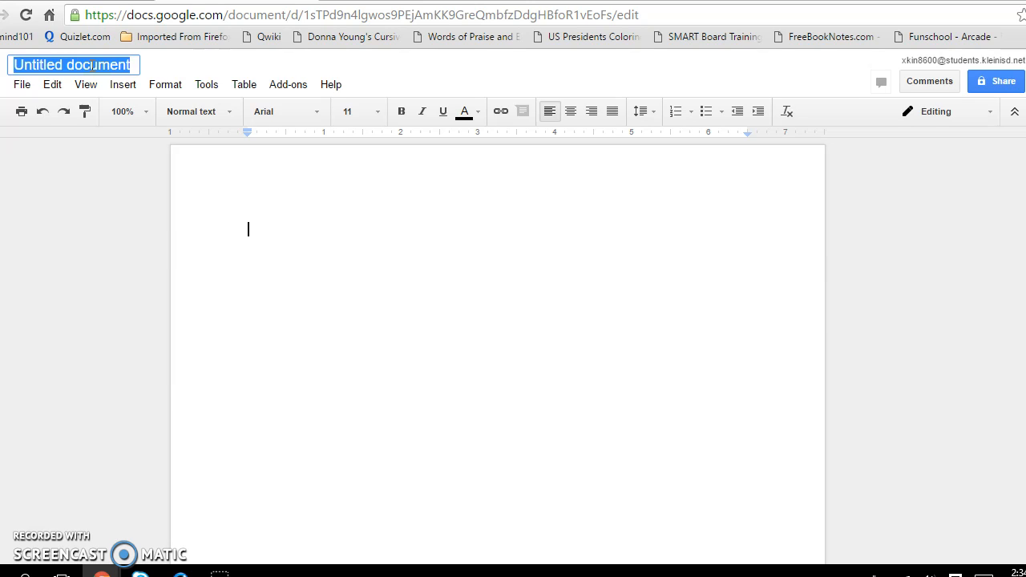
text(First)
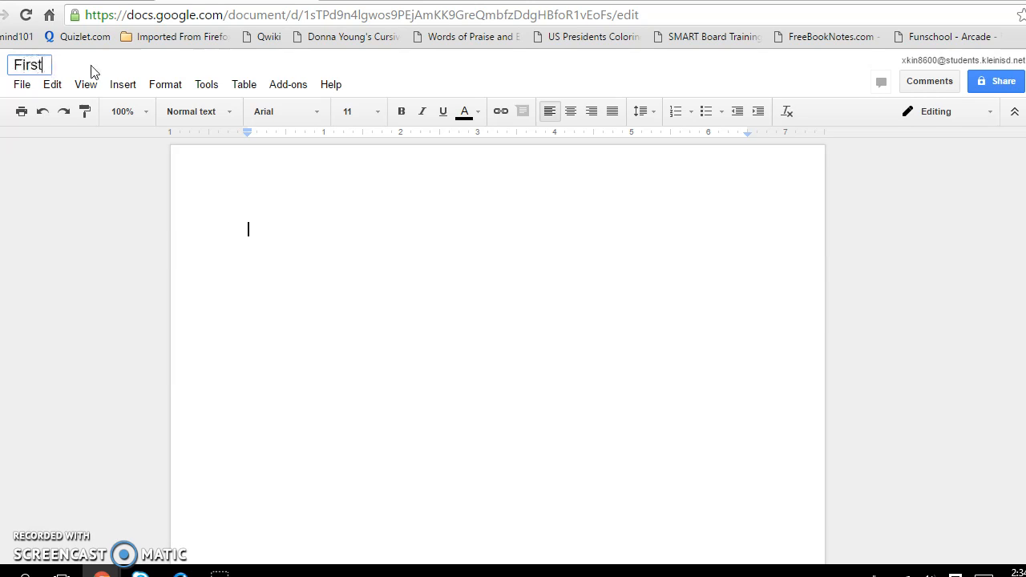
text(LPractice)
key(Return)
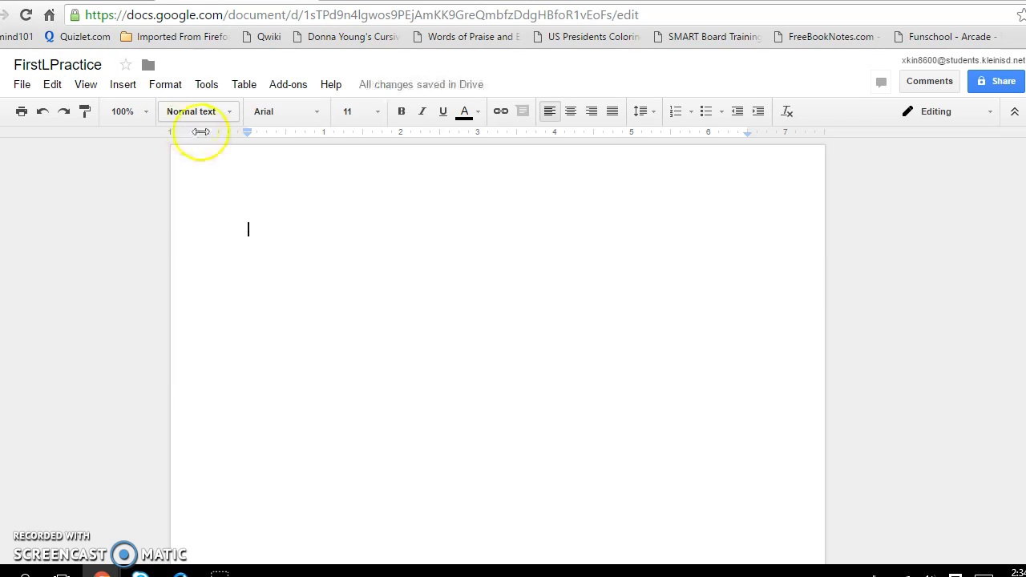
click(275, 191)
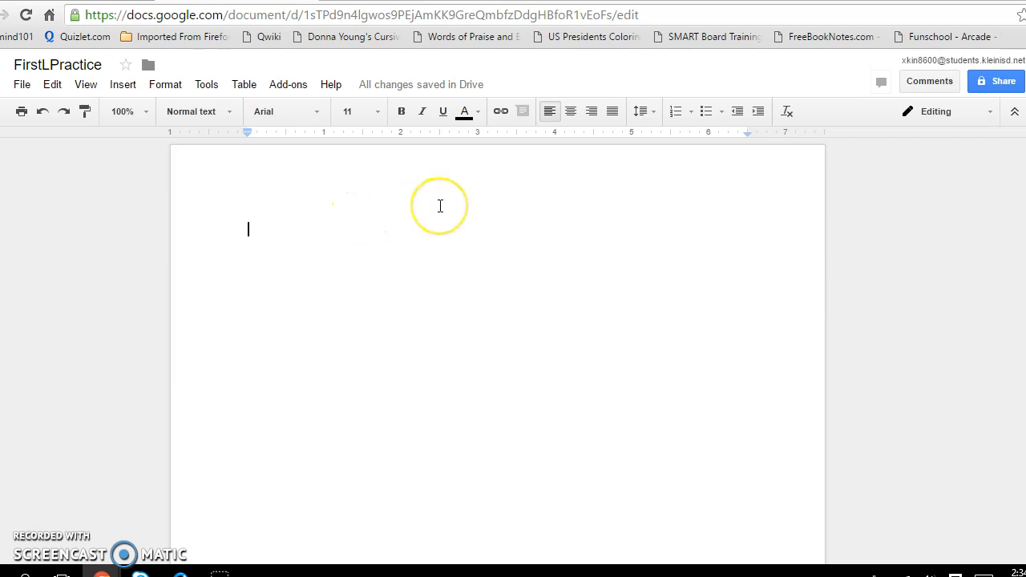
- Add 'Practice' as a centered title, with the following line left-aligned
click(572, 112)
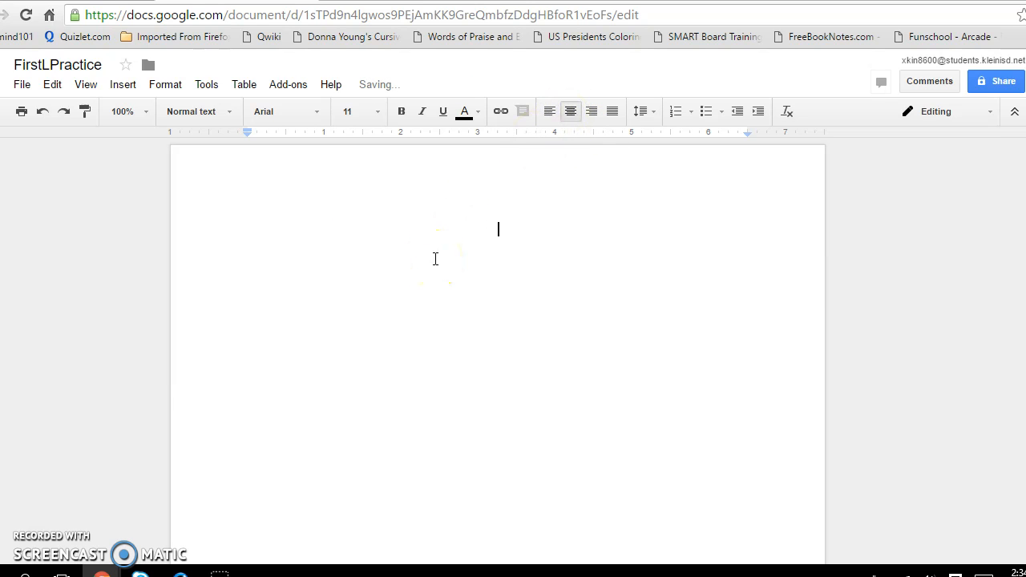
text(Practice)
key(Return)
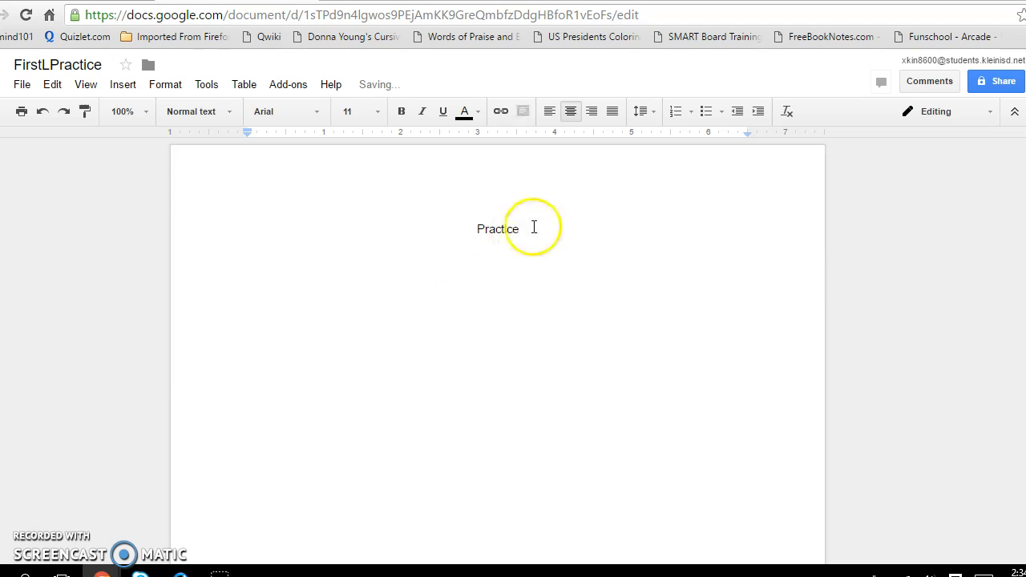
click(550, 114)
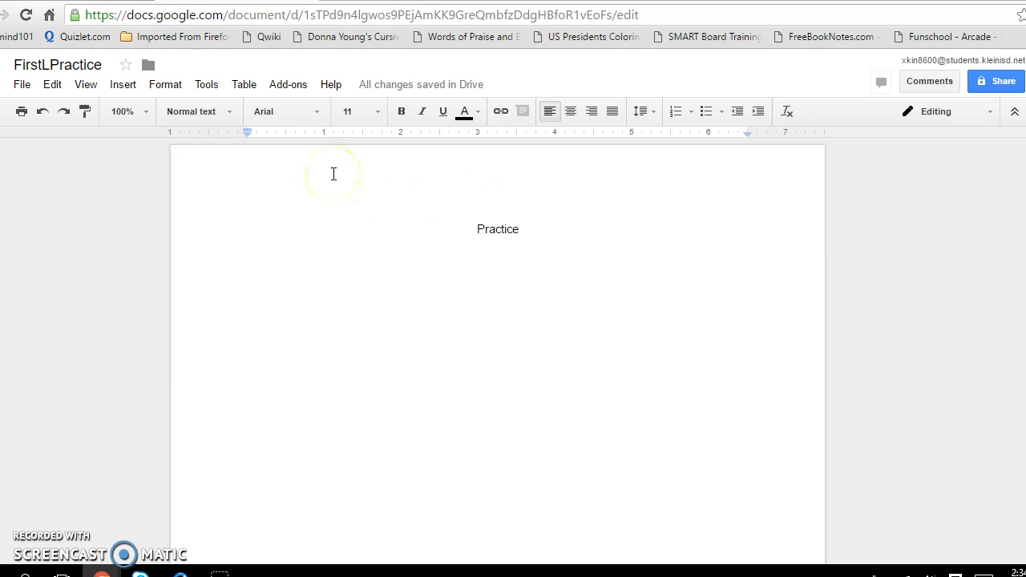
- Open the Tools > Research pane and run an image search for 'American Revolution'
click(208, 86)
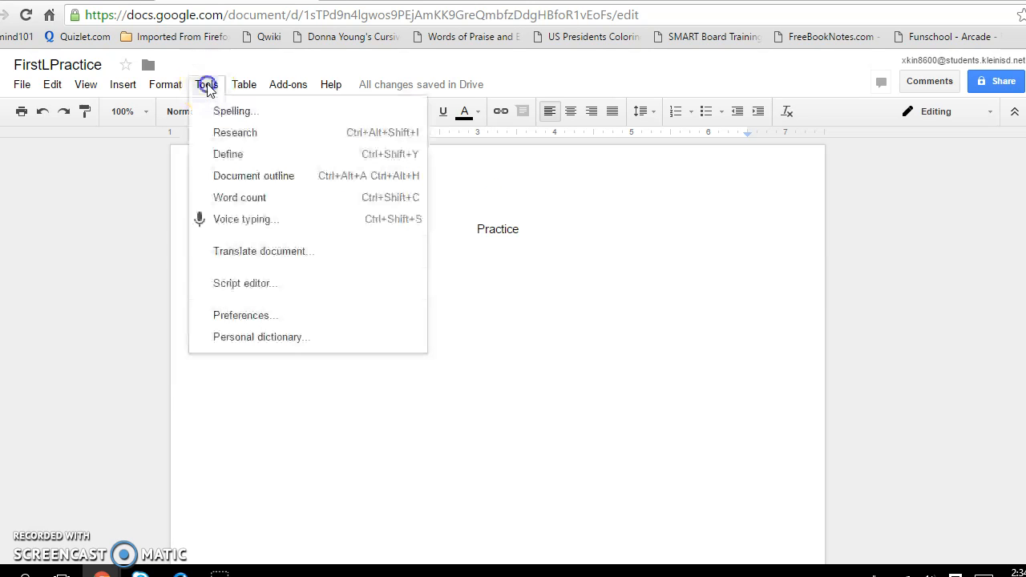
click(215, 133)
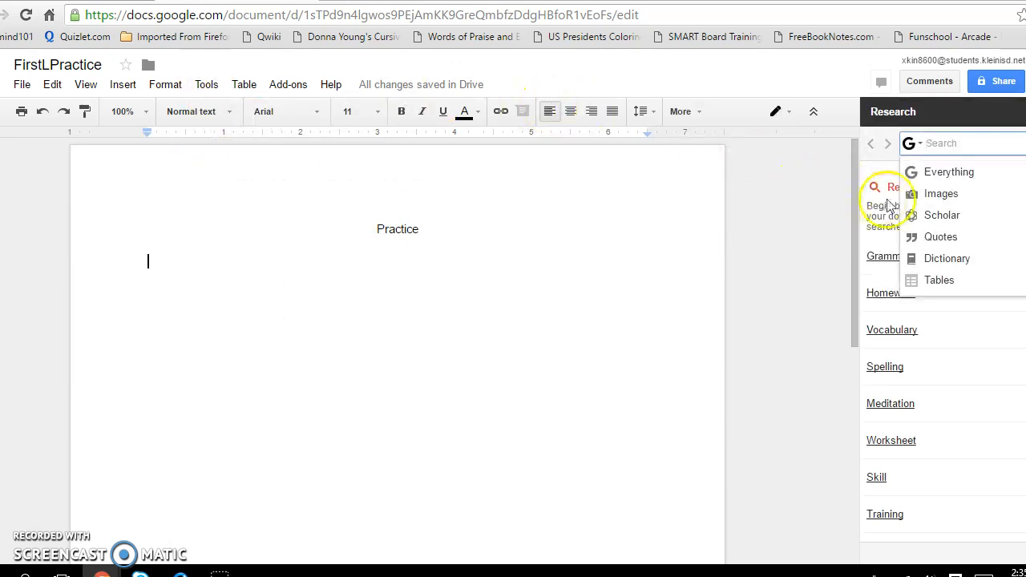
click(920, 199)
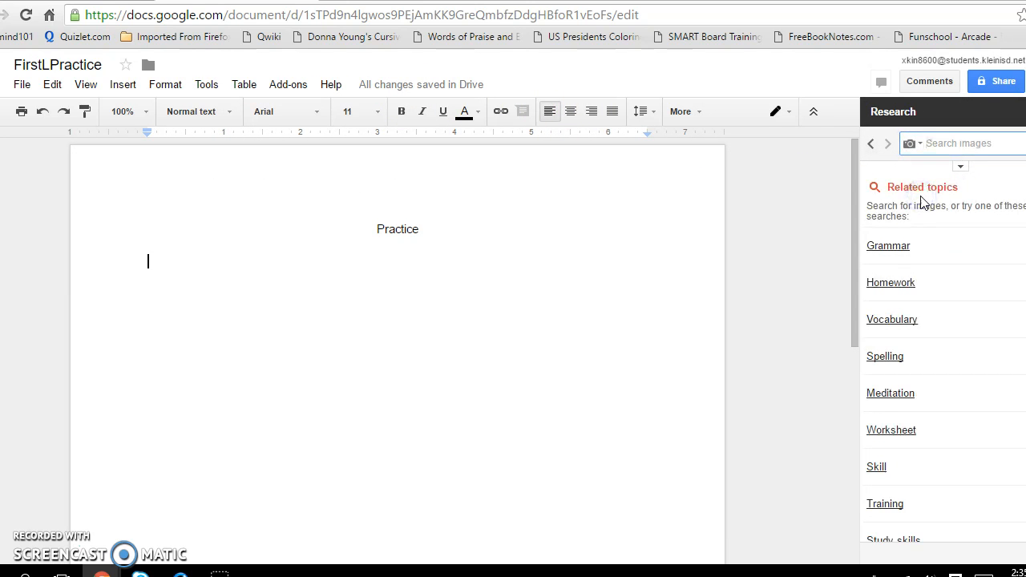
click(943, 144)
text(American Revolution)
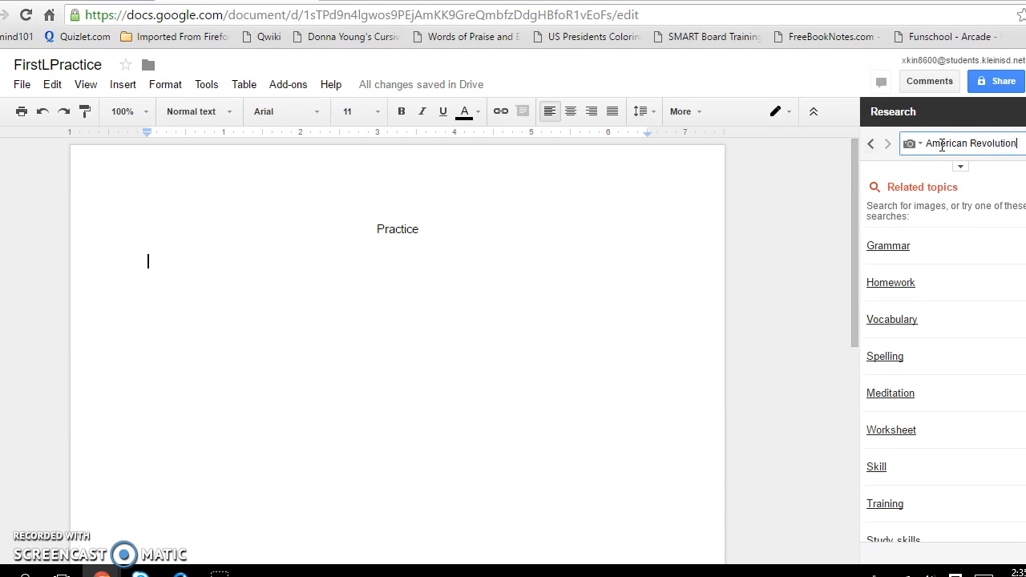
key(Return)
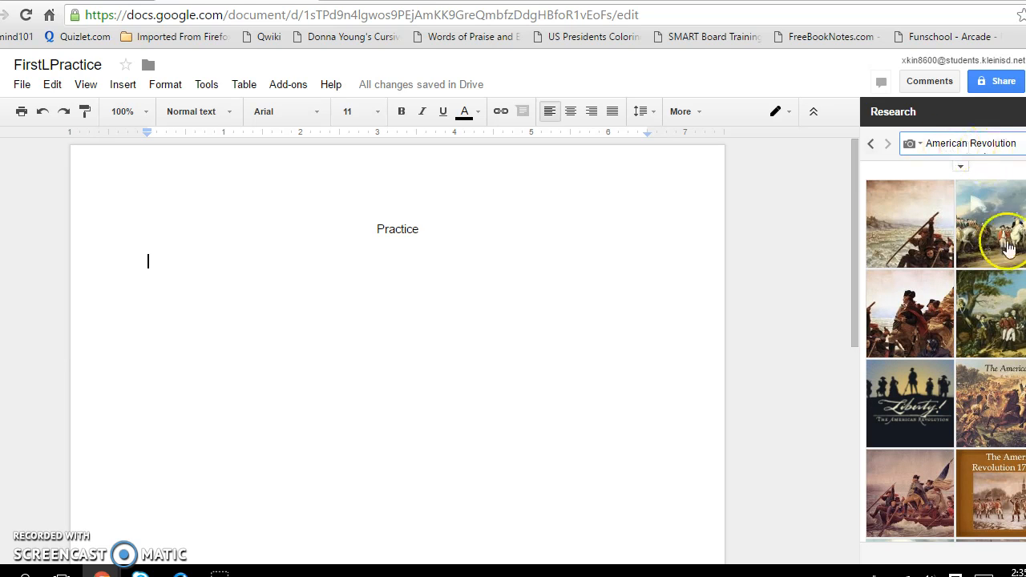
- Insert the Washington-crossing painting under the title and check its cdn.history.com footnote
mouse_move(914, 303)
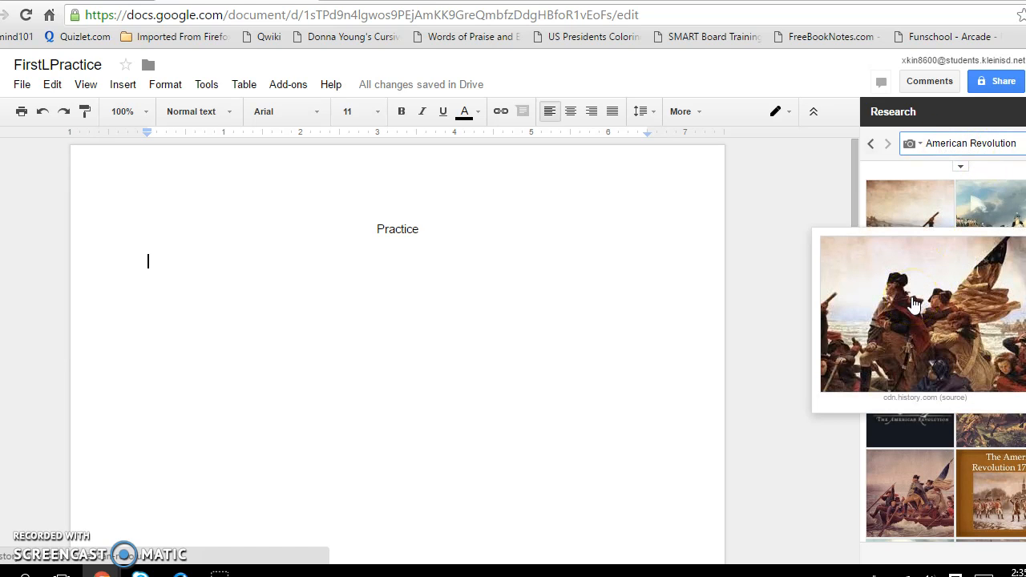
drag(913, 301, 375, 325)
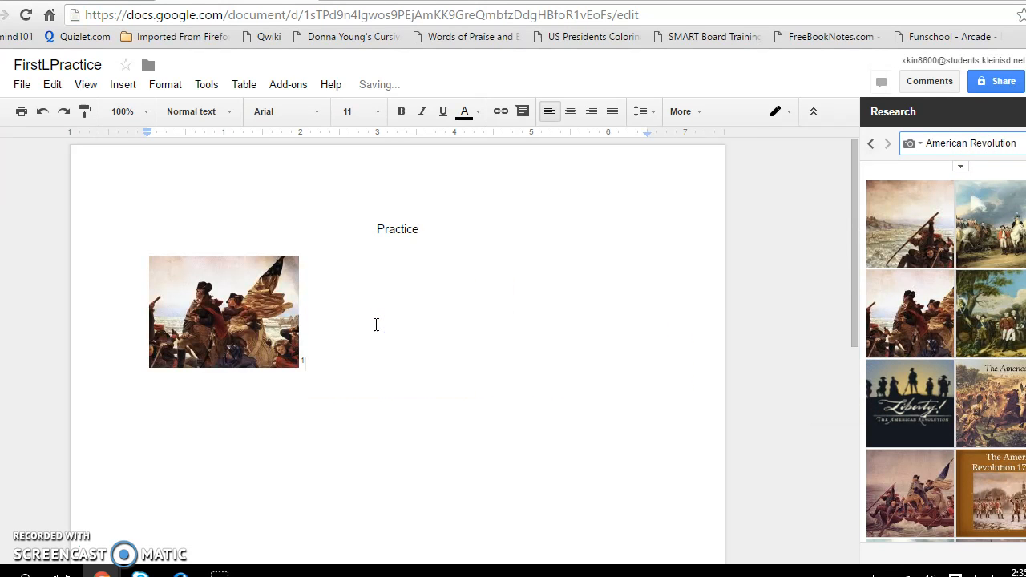
click(305, 361)
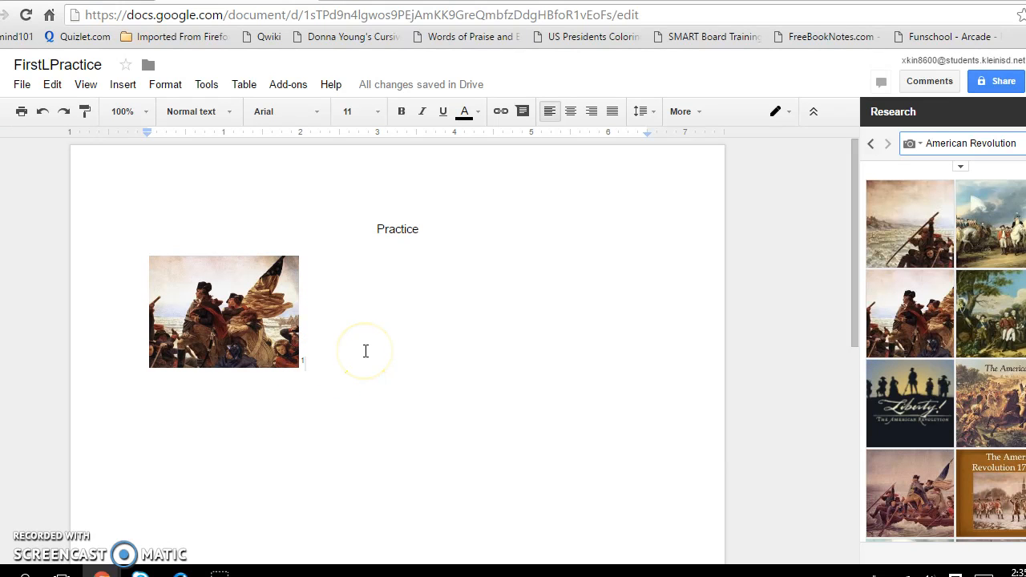
scroll(366, 351, down, 5)
scroll(365, 351, down, 2)
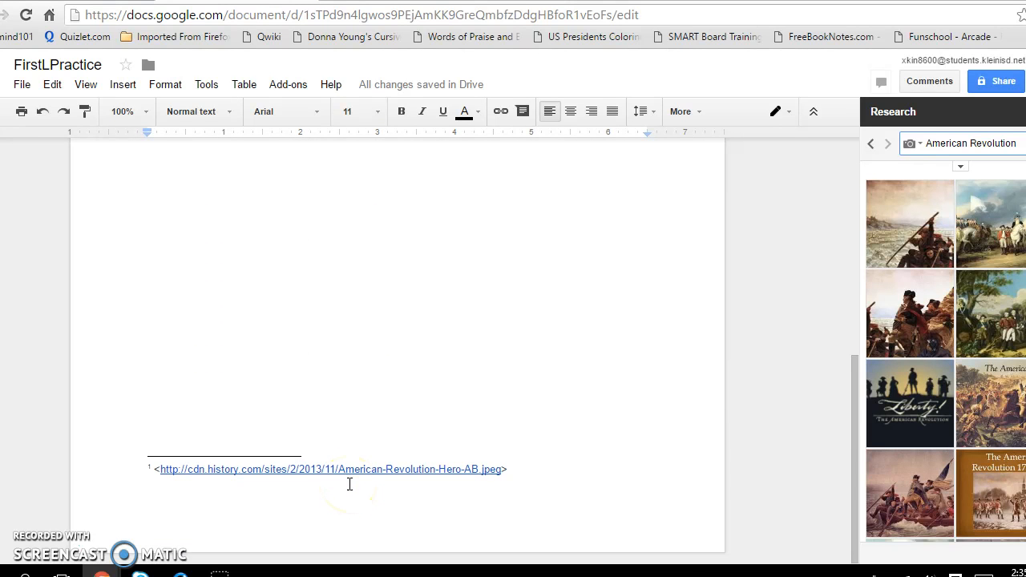
scroll(349, 483, up, 7)
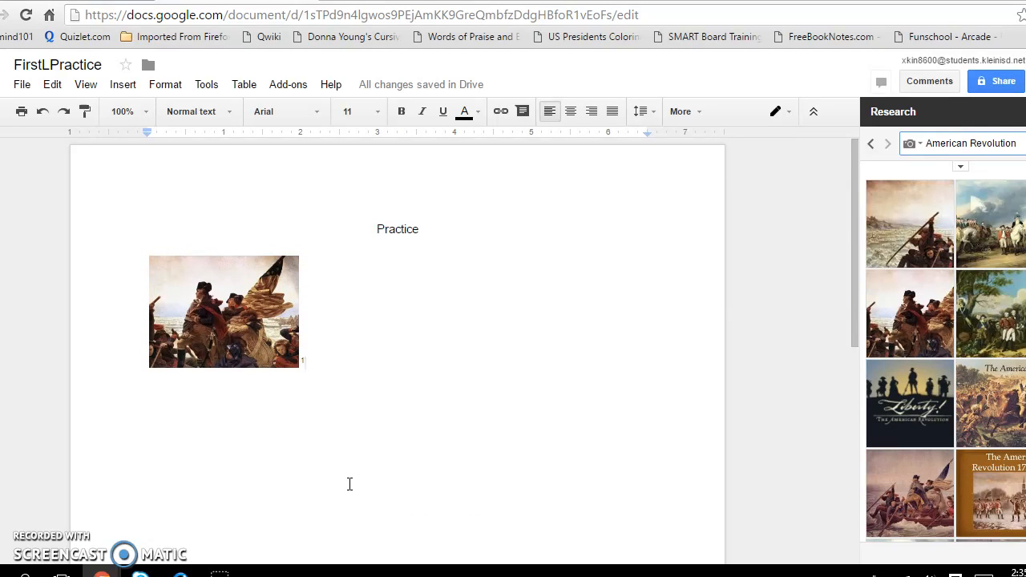
- Caption the image 'This is a painting of George Washington during the American Revolution.'
key(Return)
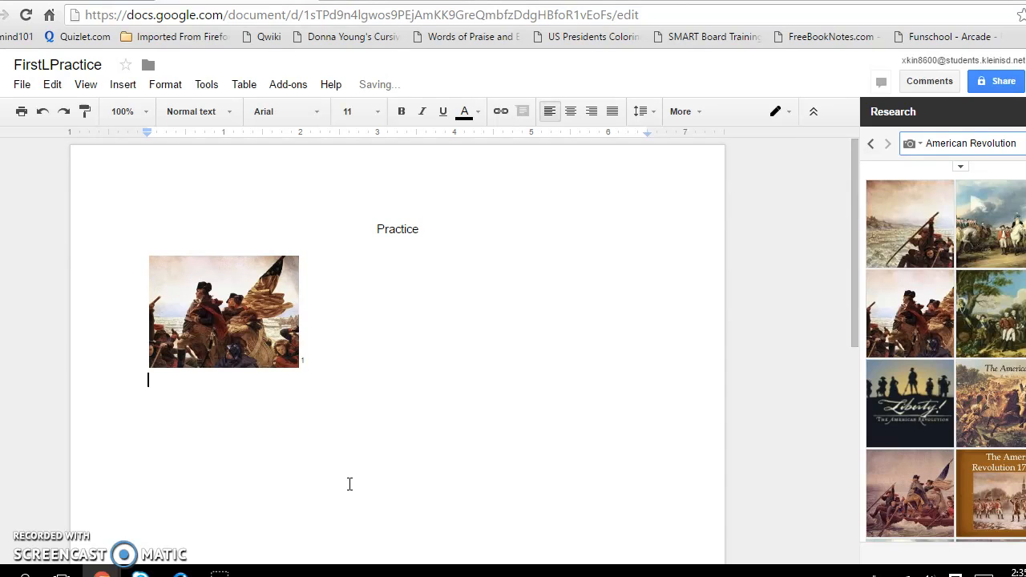
text(This is a picture of )
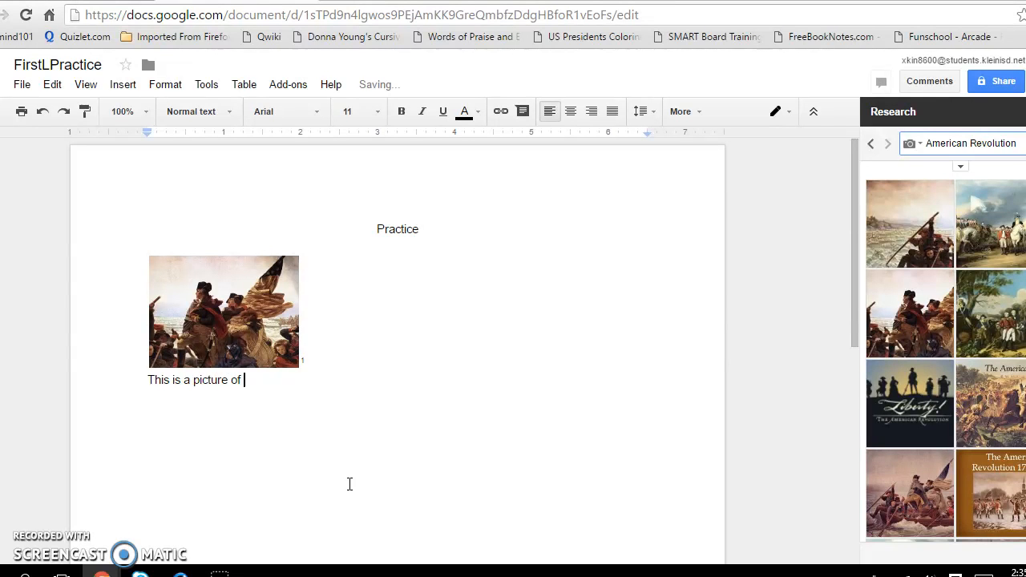
text(George Washington dur)
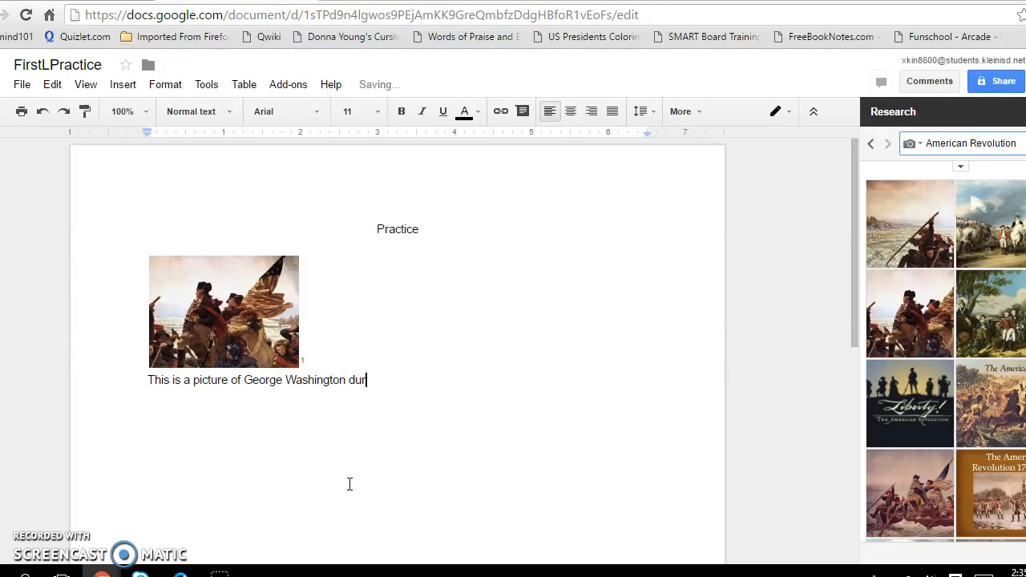
text(ing the American Revolution.)
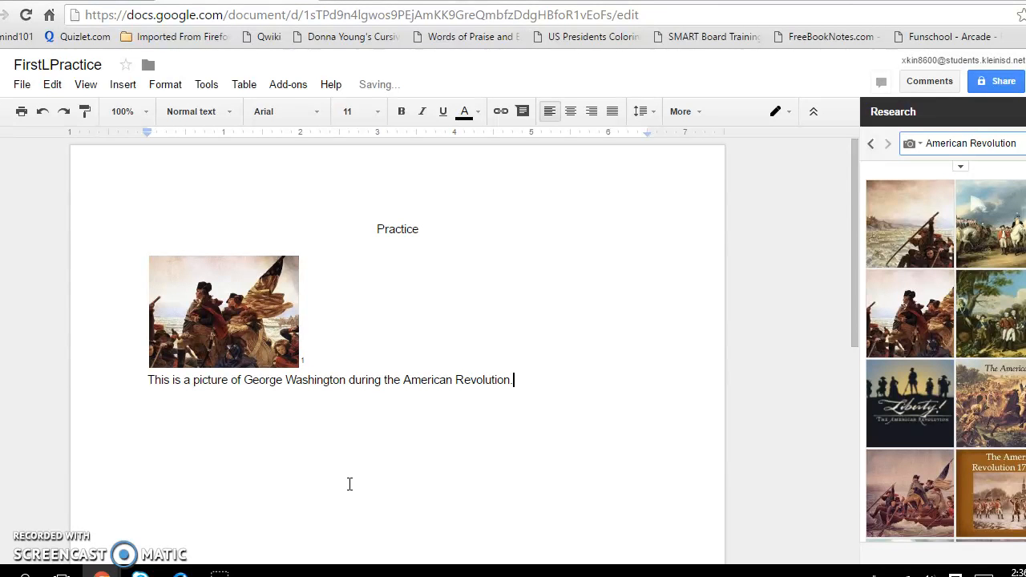
double_click(206, 381)
text(painting)
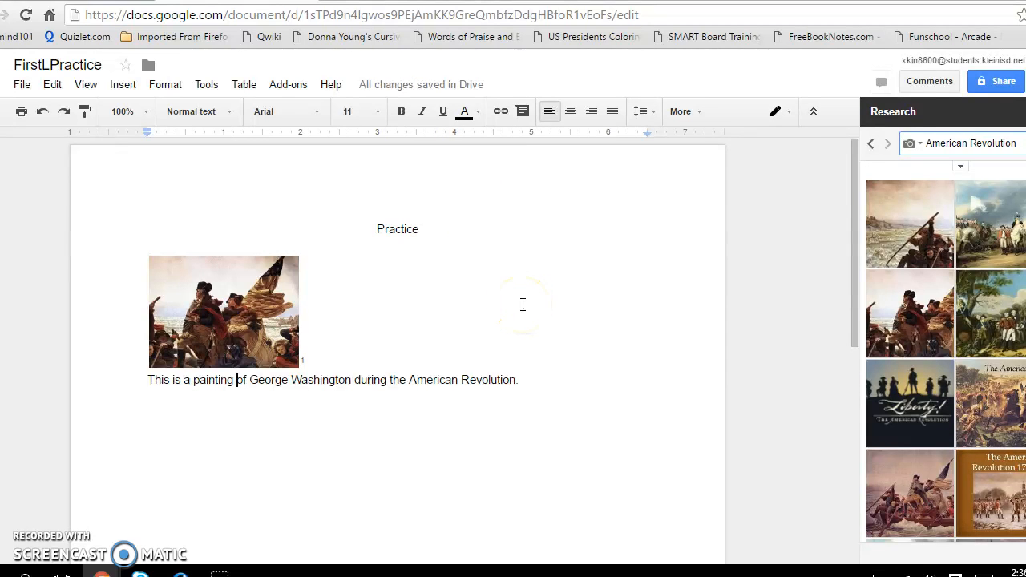
- Invite the classmate with Can comment access, then reopen FirstLPractice from Social Studies
click(997, 83)
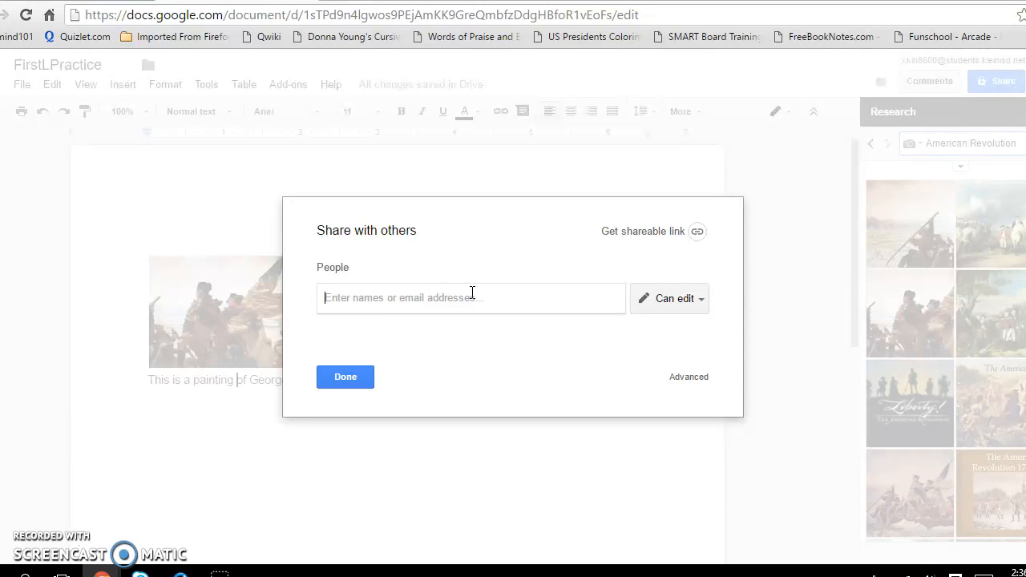
text(Rhon)
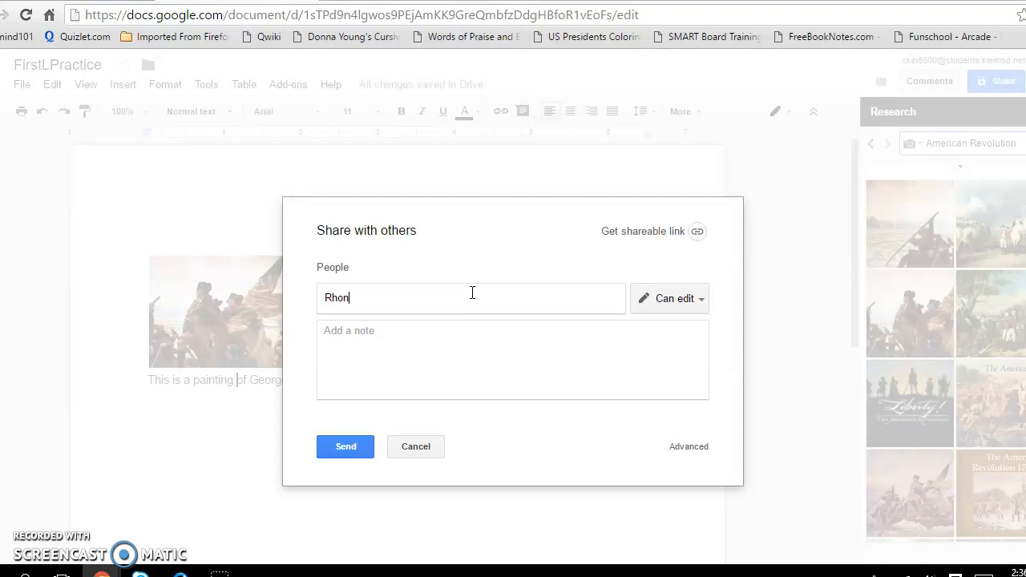
text(da)
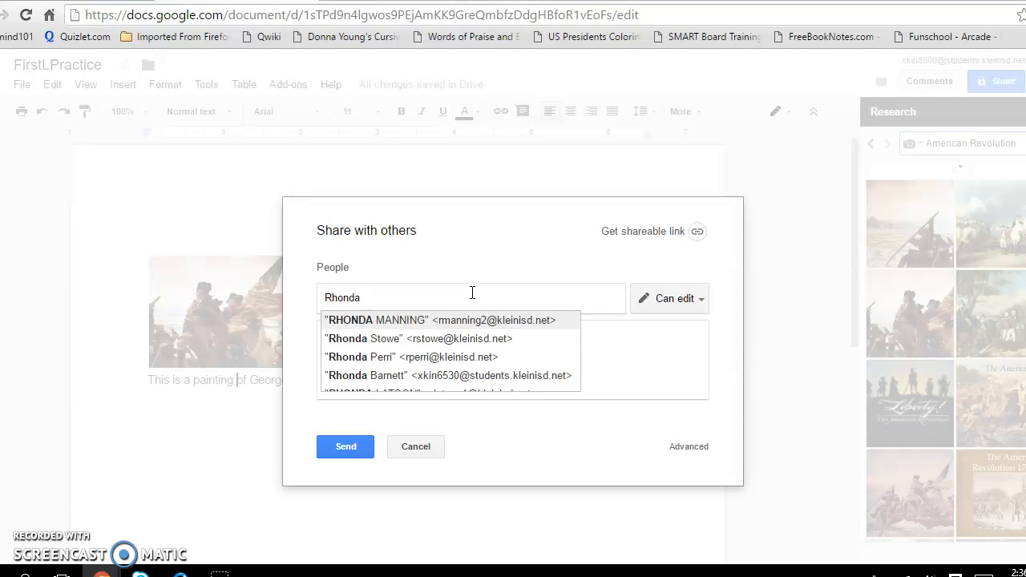
text( B)
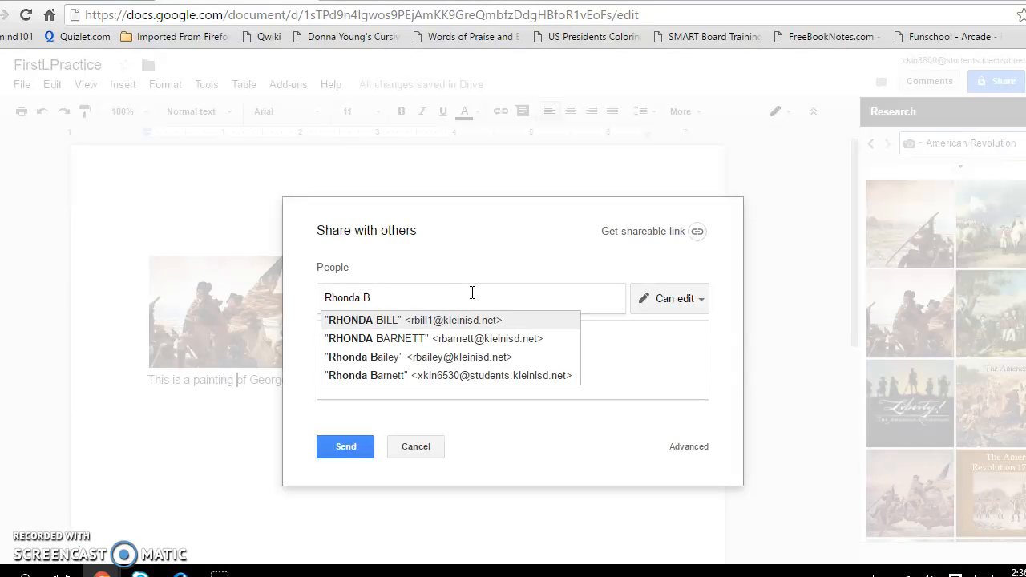
click(474, 339)
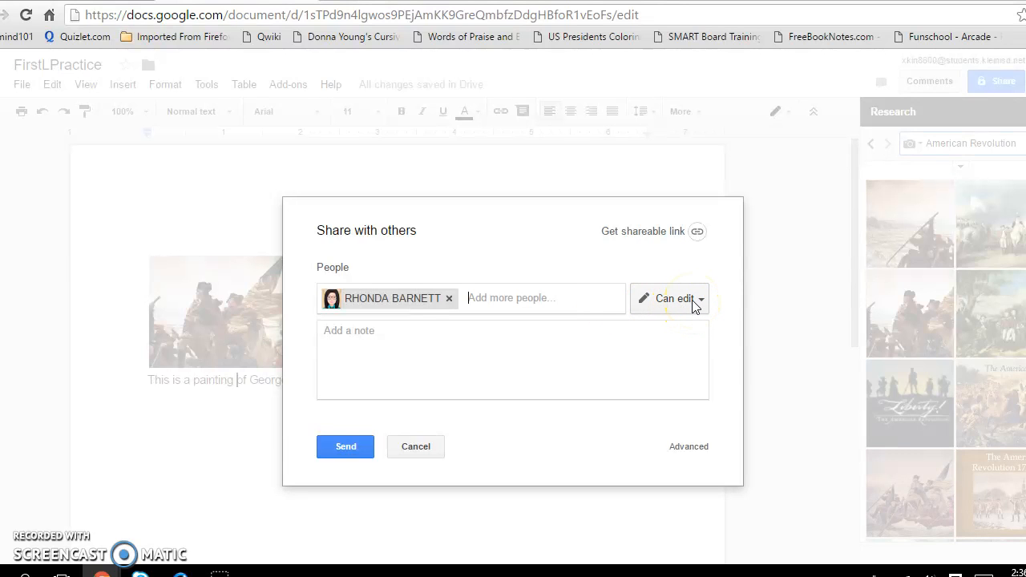
click(694, 305)
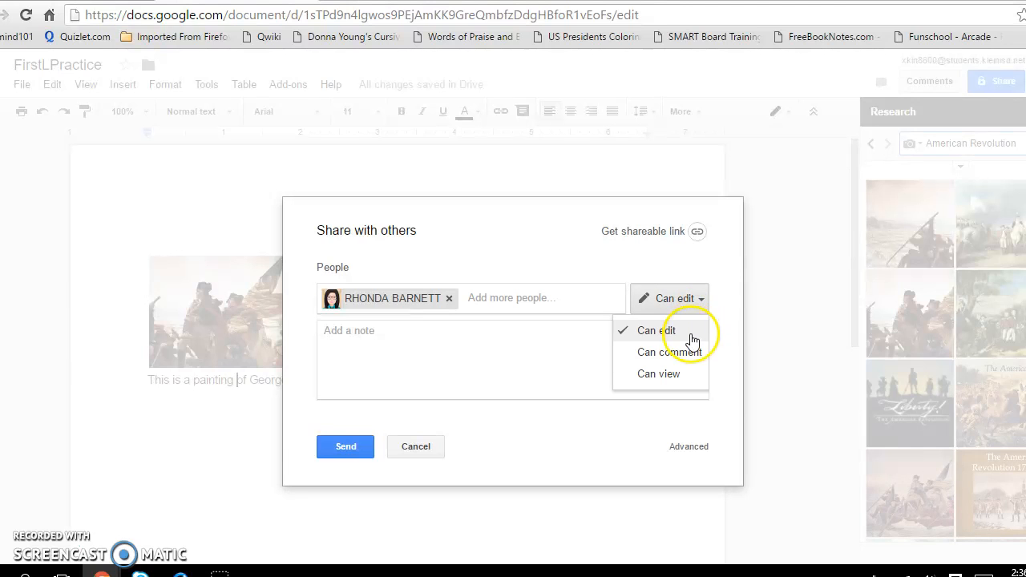
click(675, 351)
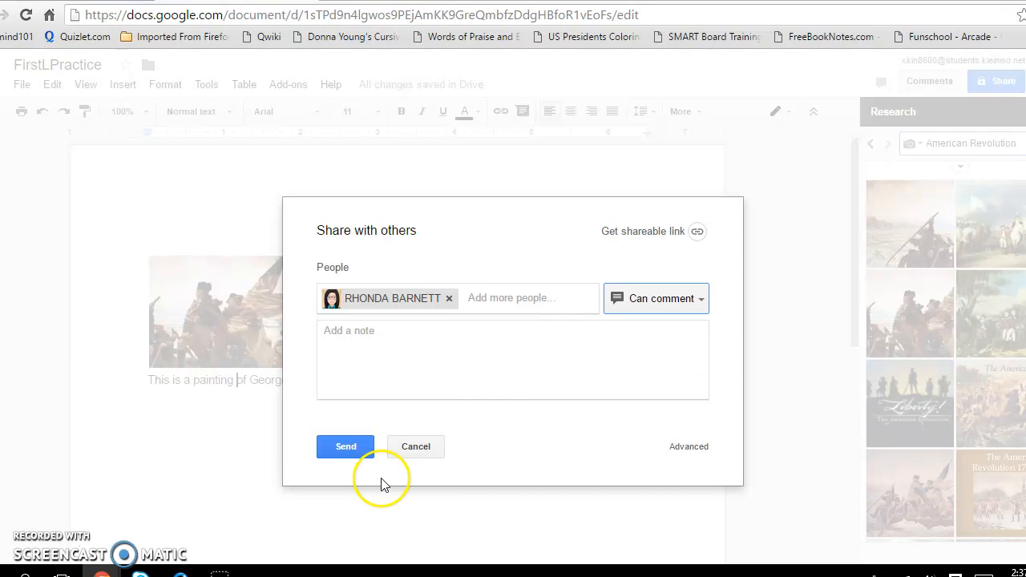
click(358, 451)
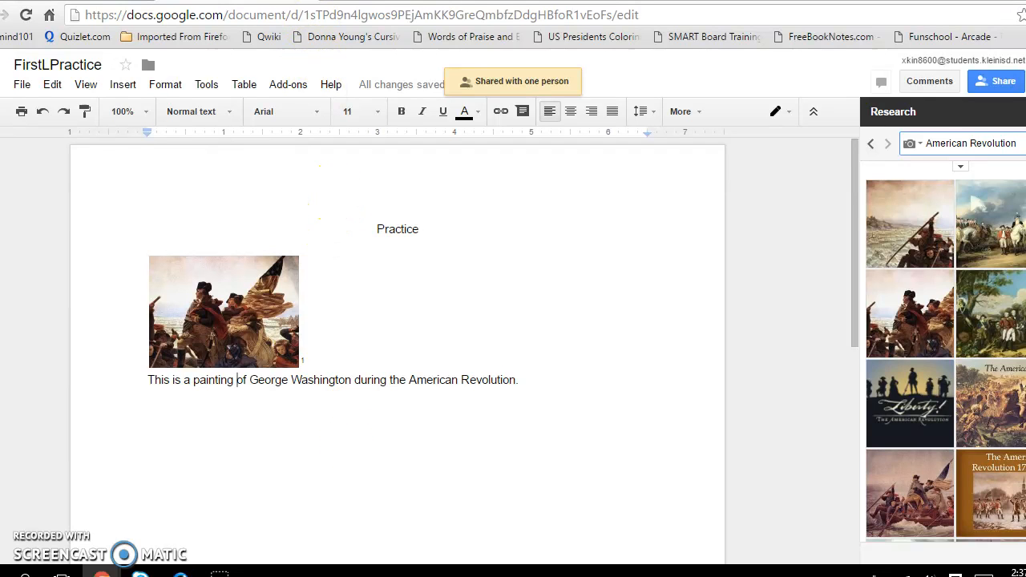
click(308, 1)
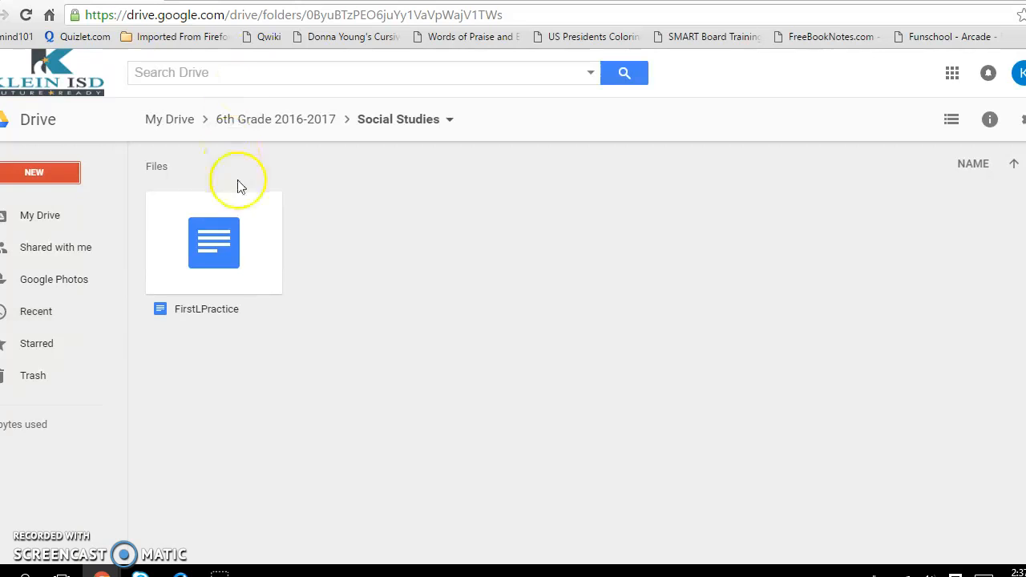
double_click(223, 243)
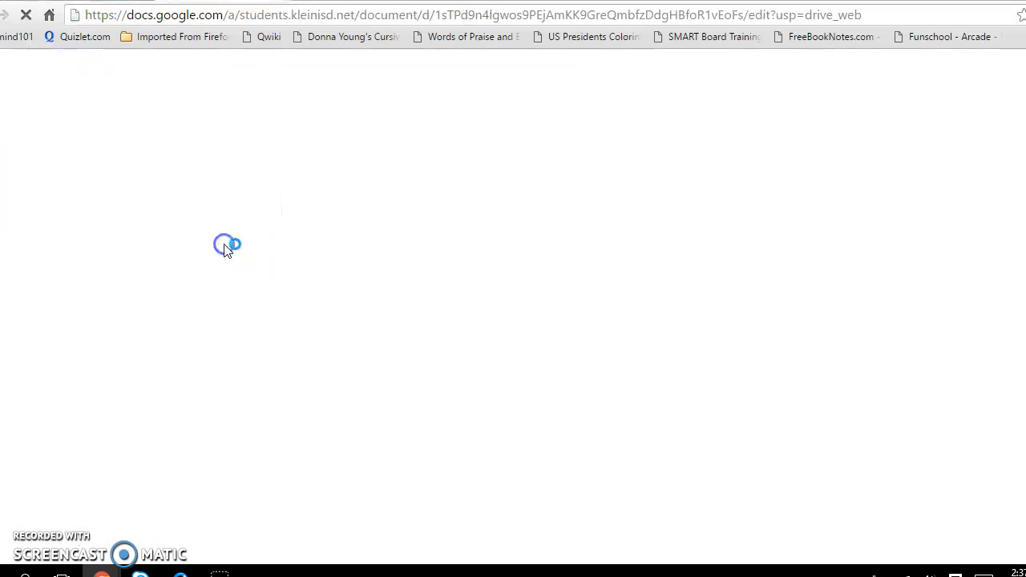